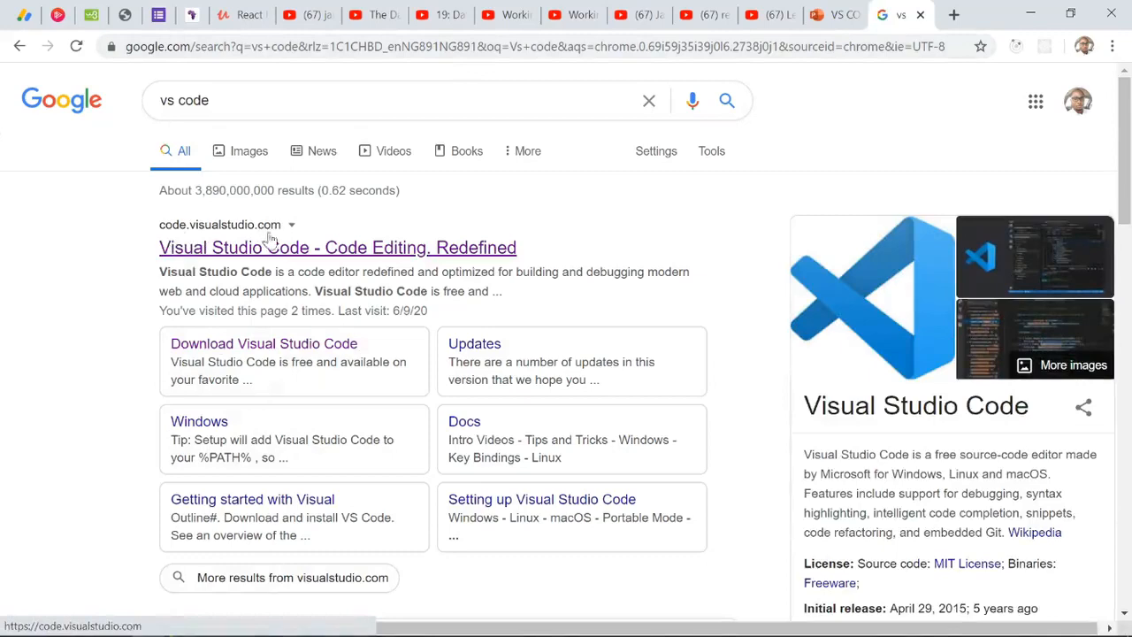
- Open the official Visual Studio Code website from the search results
scroll(202, 504, down, 3)
scroll(202, 505, down, 3)
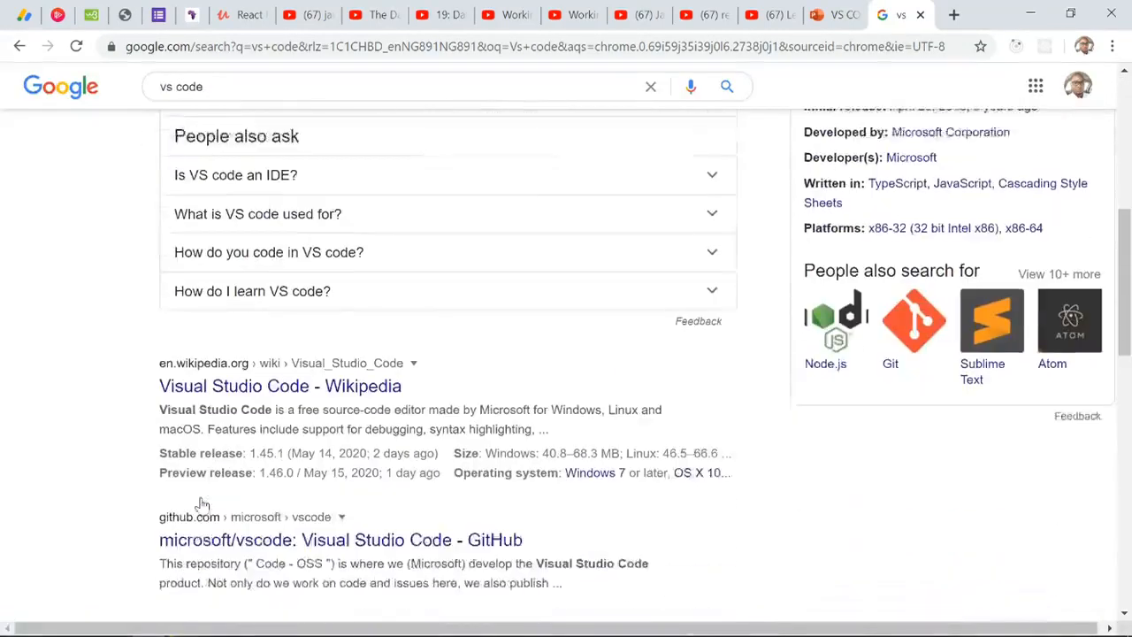
scroll(234, 216, up, 6)
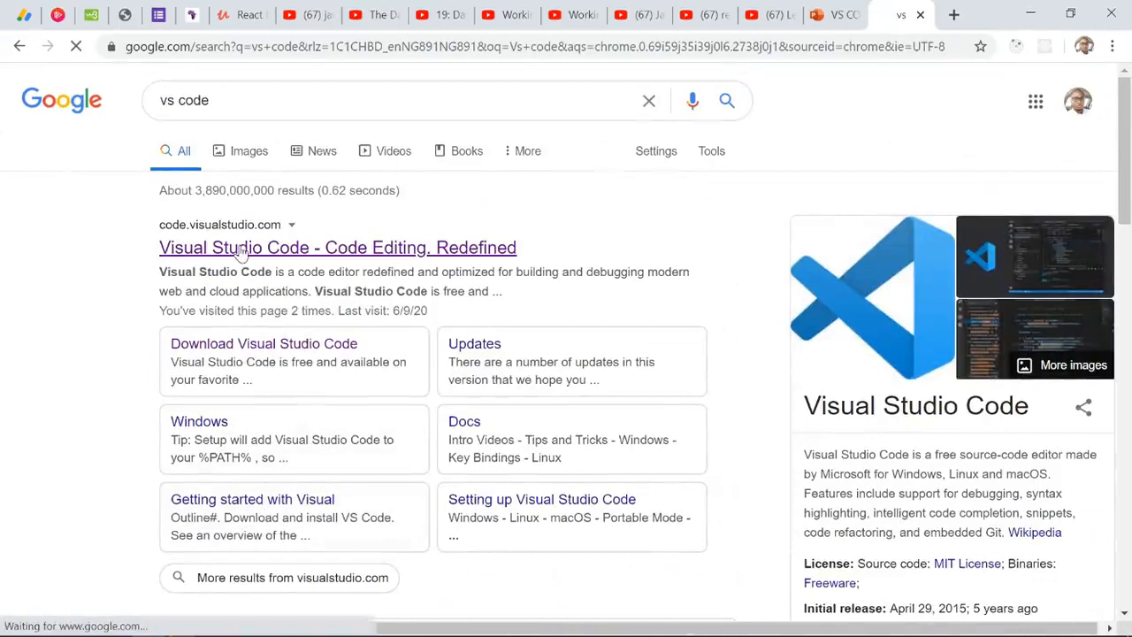
click(240, 250)
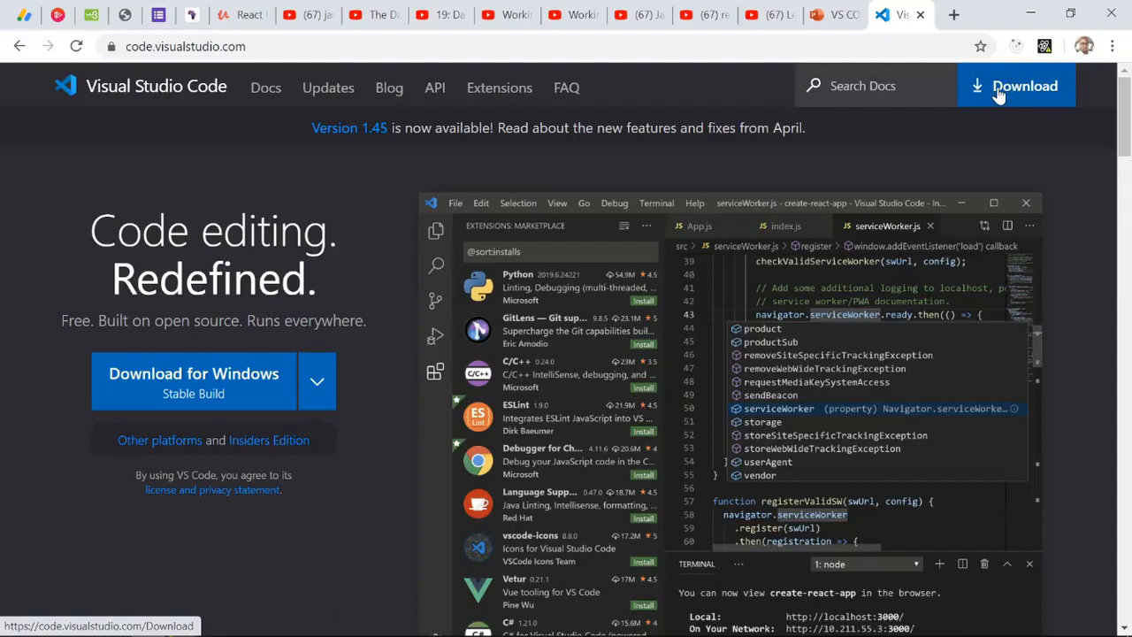
- Download the stable Windows build of Visual Studio Code from its home page
click(313, 382)
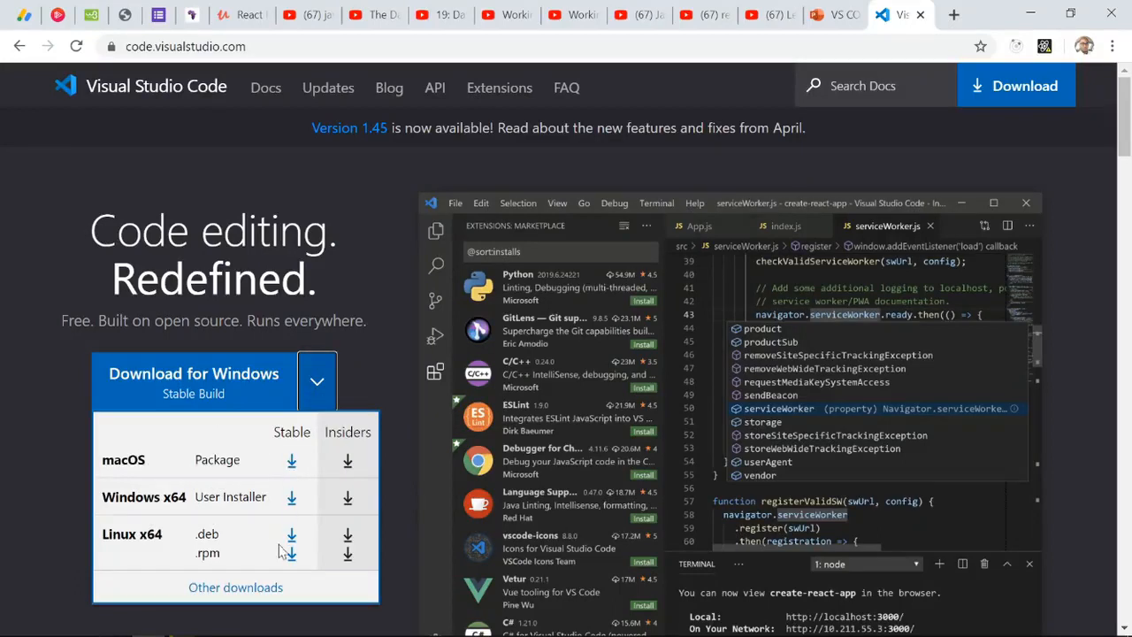
click(359, 353)
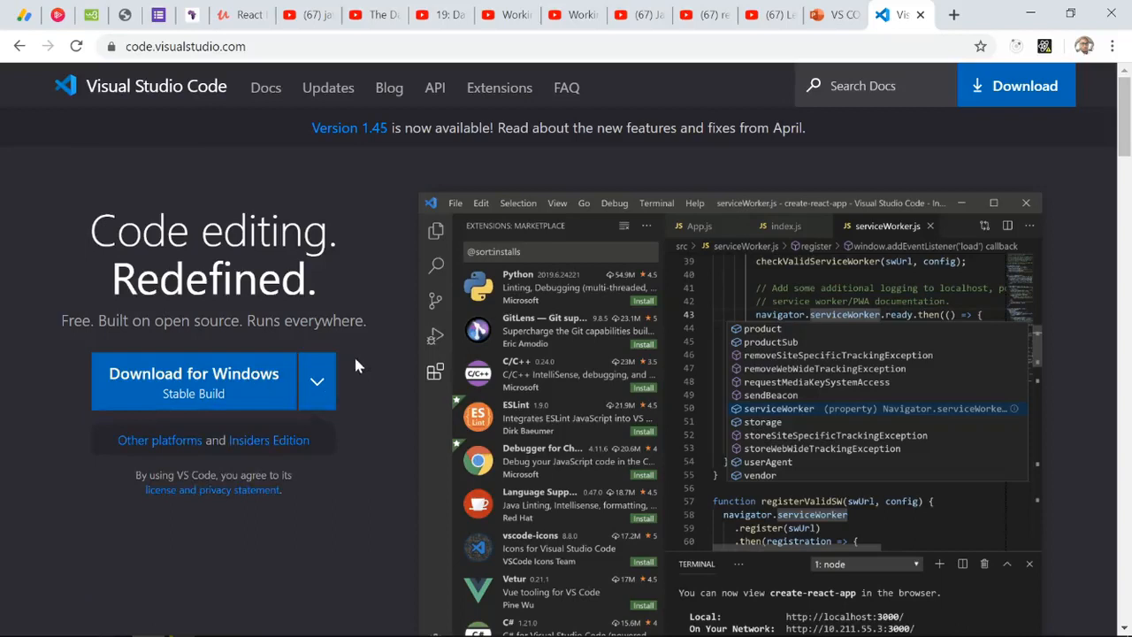
click(215, 389)
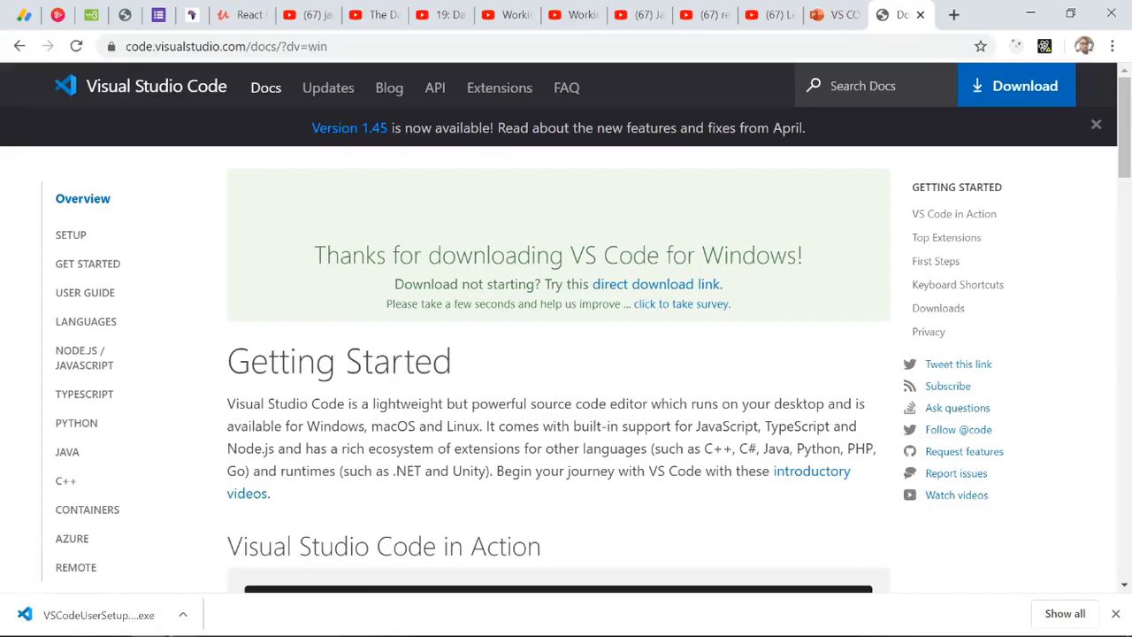
- Run the downloaded VSCodeUserSetup installer and accept its license agreement
click(151, 621)
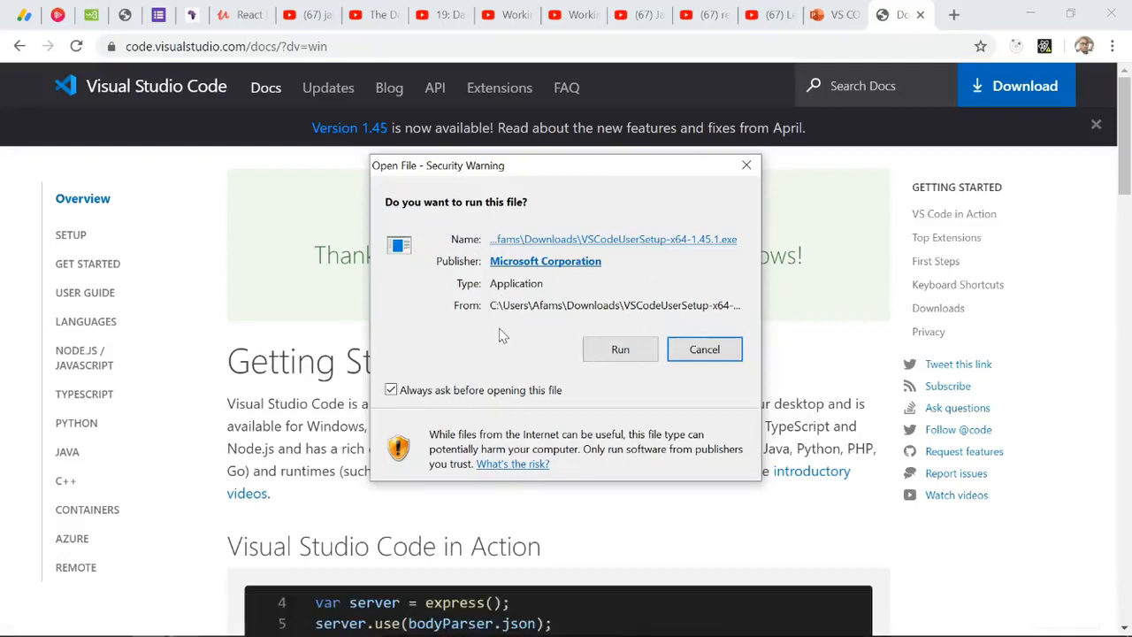
click(630, 350)
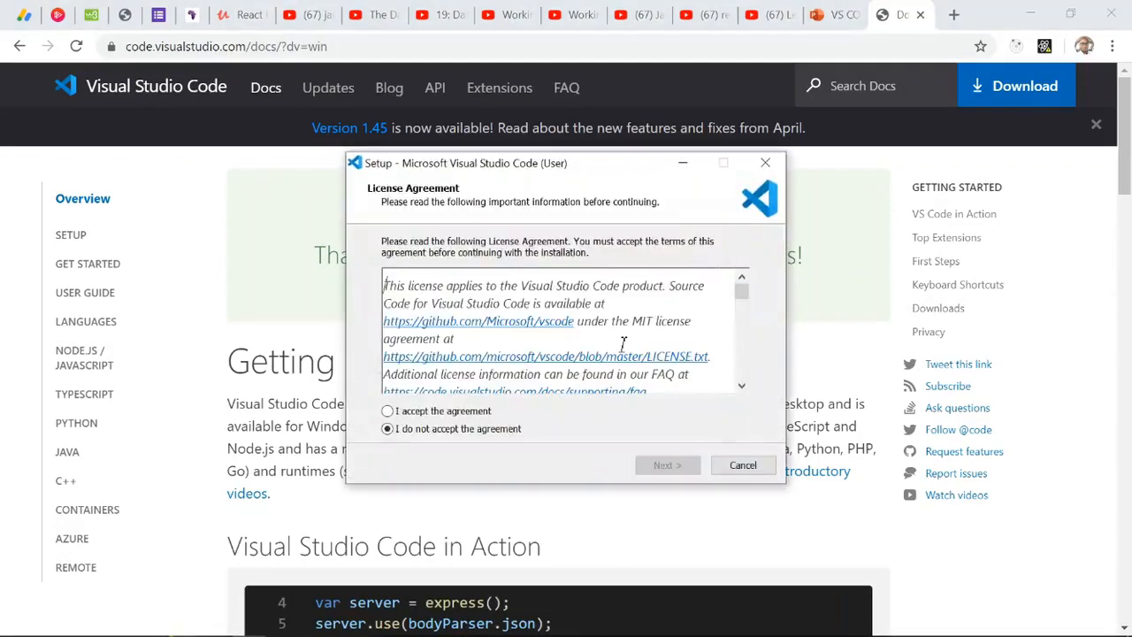
click(388, 412)
click(668, 465)
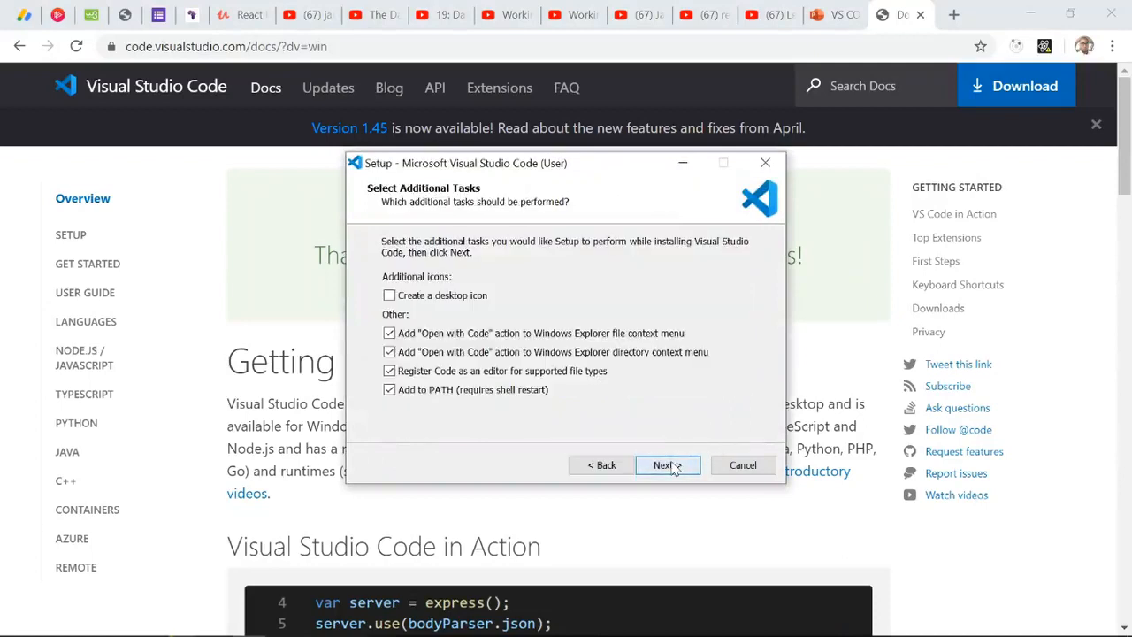
- Install Visual Studio Code with the desktop icon task enabled, and finish setup so that it launches
click(390, 297)
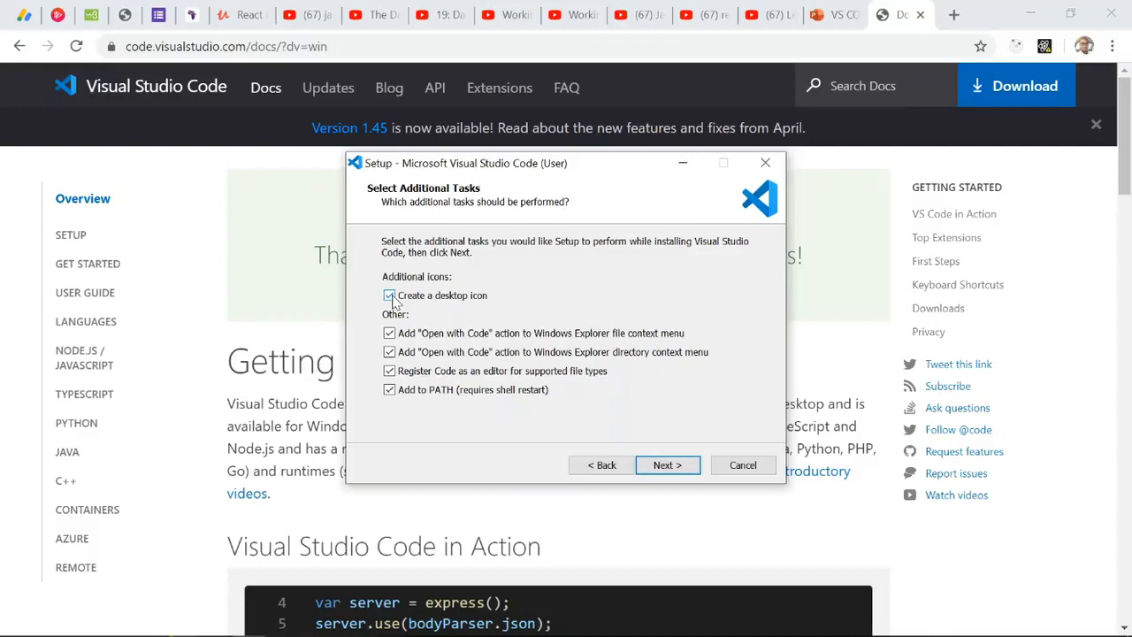
click(673, 471)
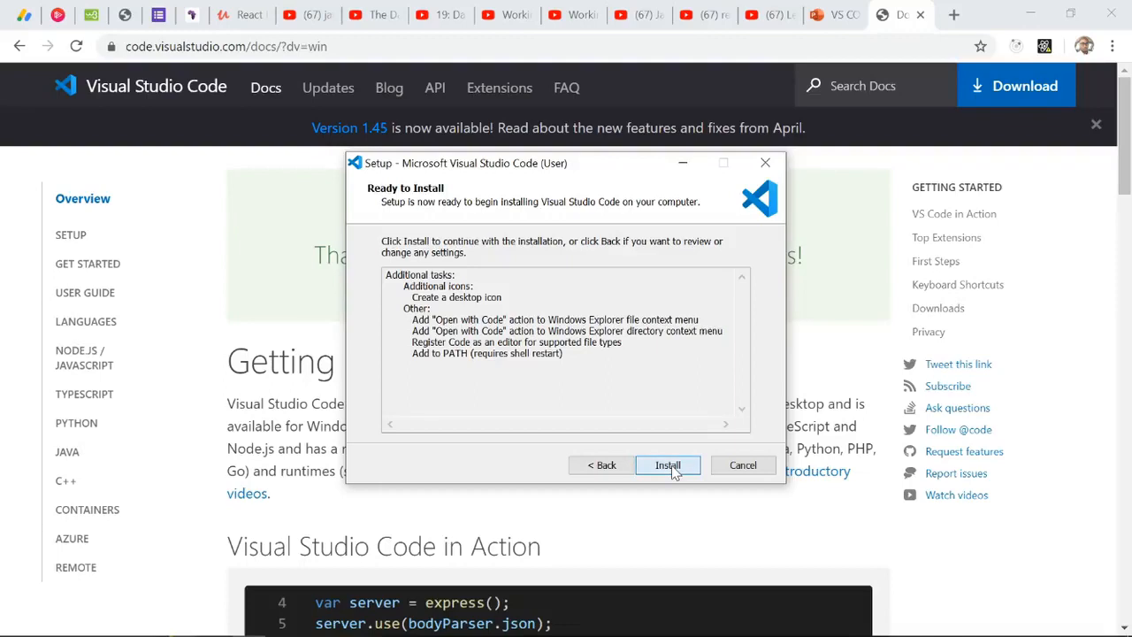
click(671, 466)
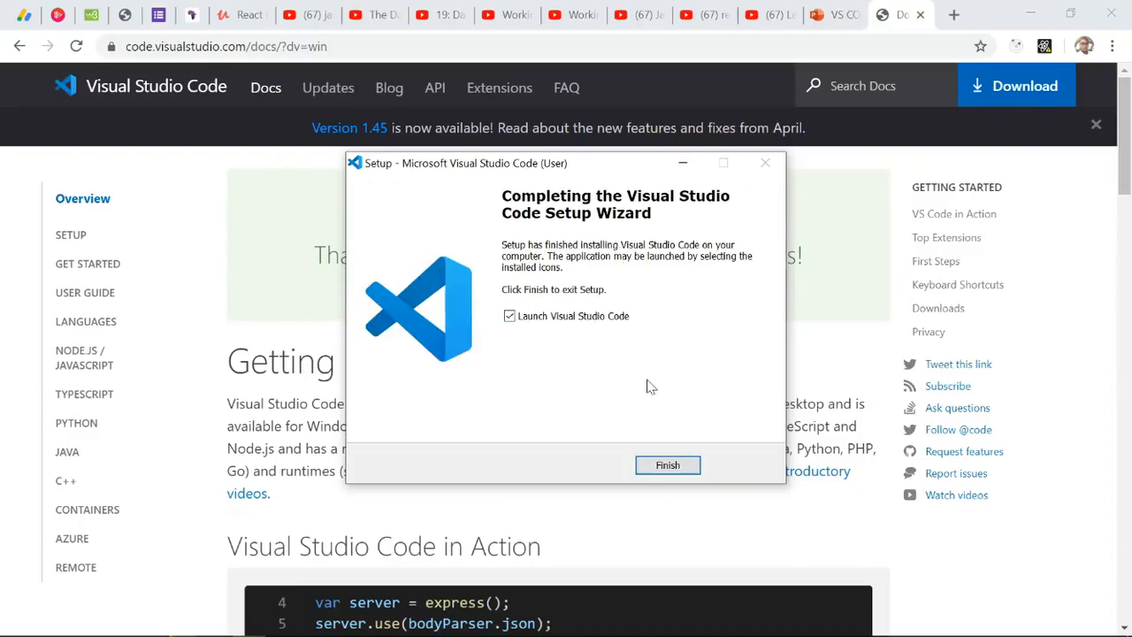
click(667, 466)
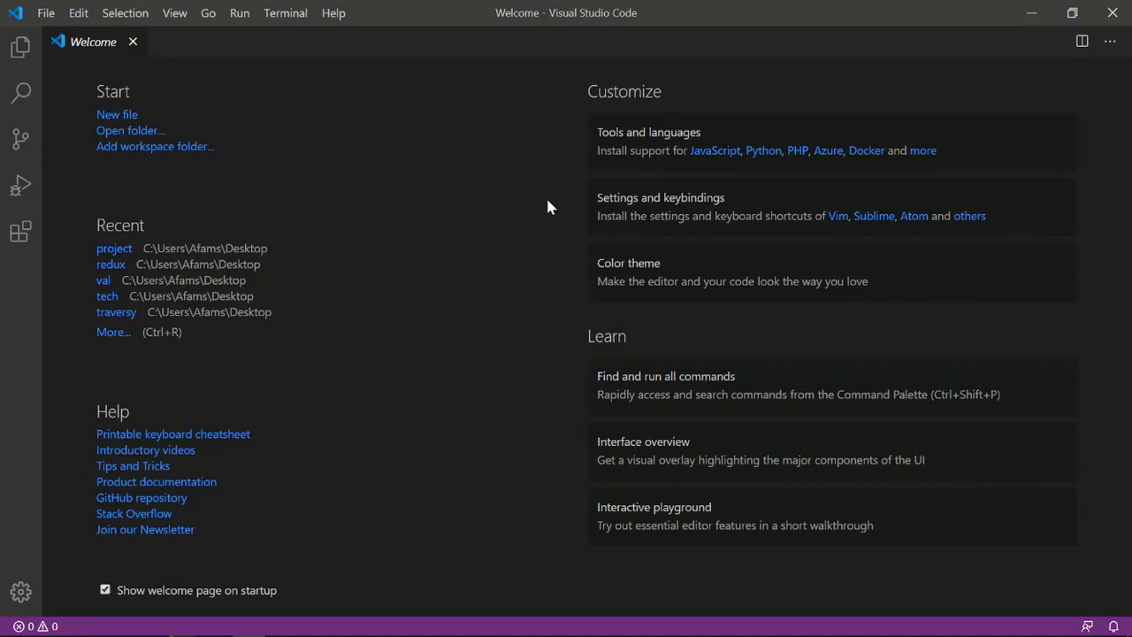
- Create a new file and save it on the Desktop as index.html
click(112, 124)
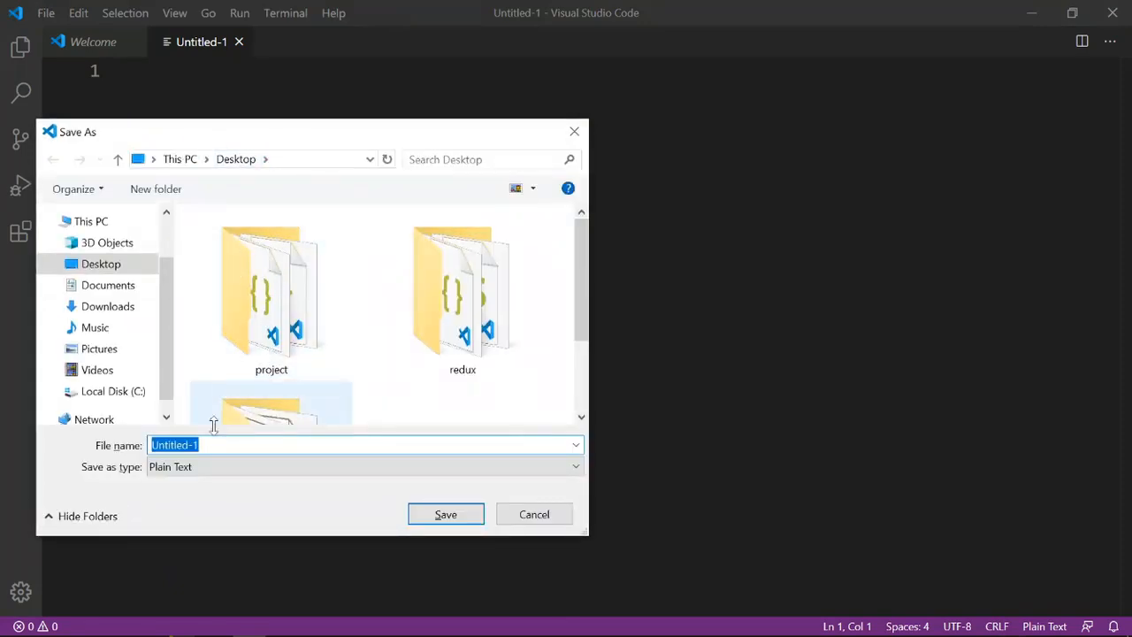
text(IN)
key(BackSpace)
key(BackSpace)
text(inde)
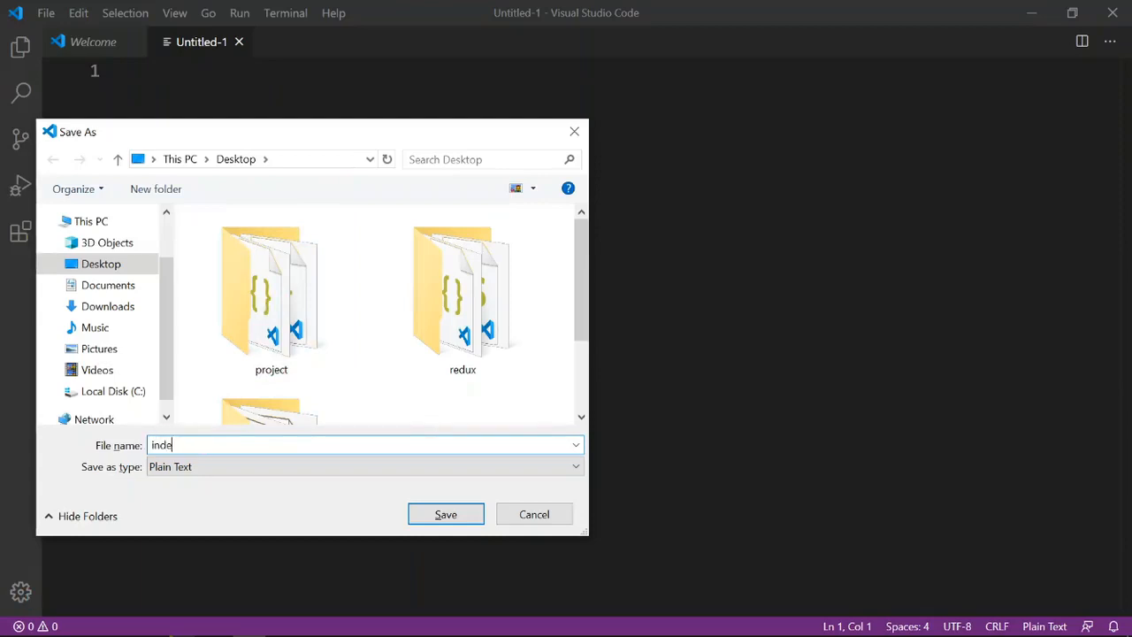
text(x.thml)
key(BackSpace)
key(BackSpace)
key(BackSpace)
key(BackSpace)
text(html)
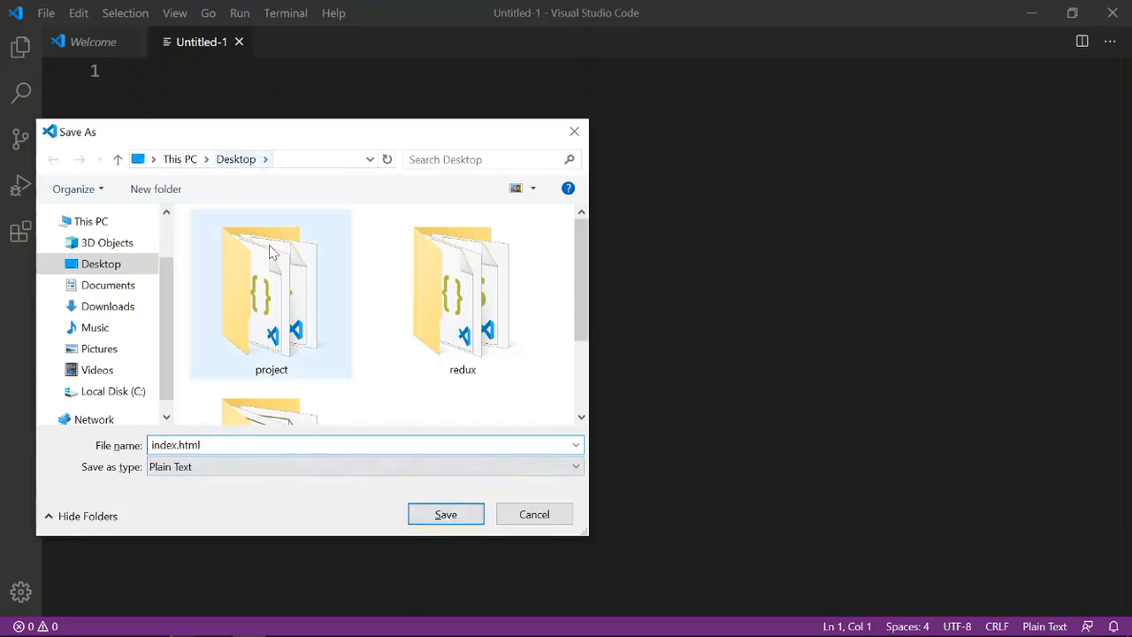
click(465, 515)
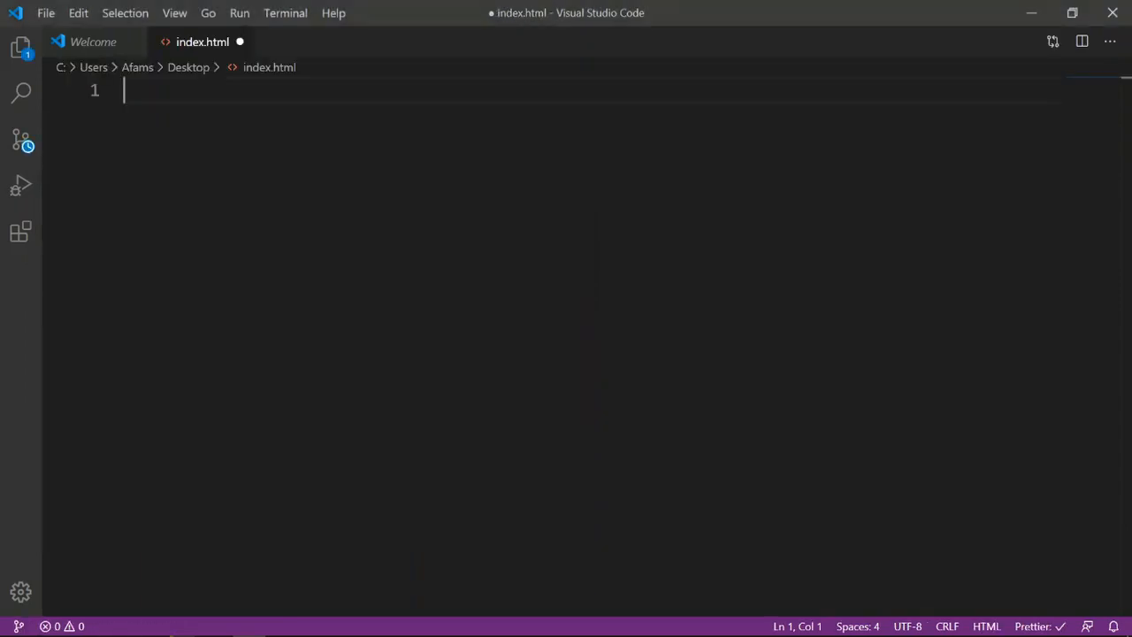
- Insert the HTML boilerplate with the Emmet "!" abbreviation and write "Hello world!!" in the body
text(!)
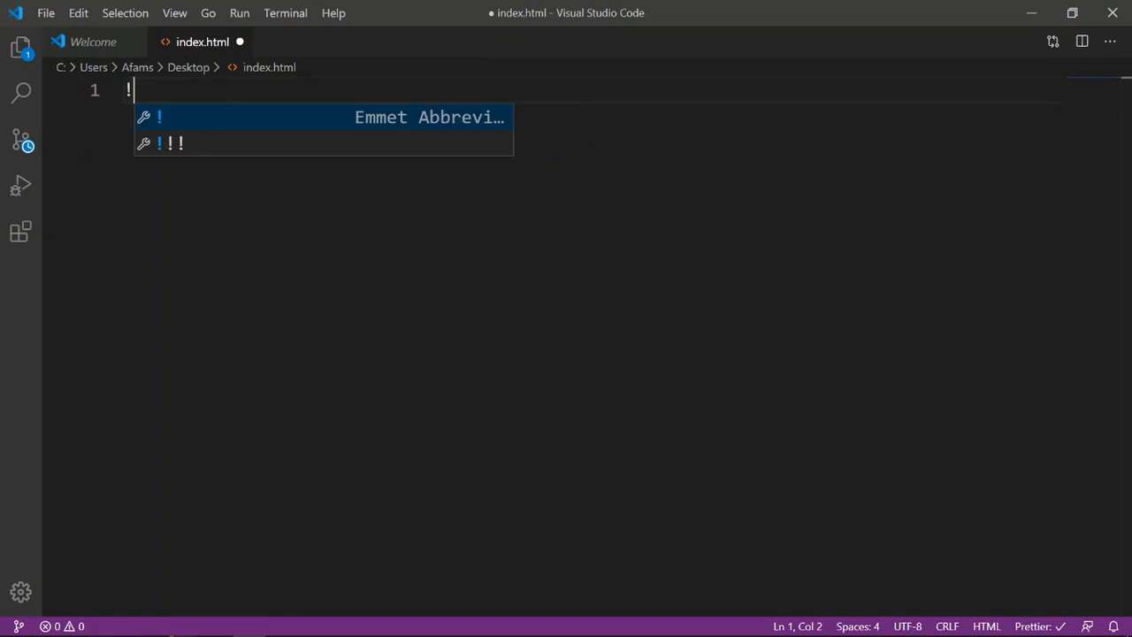
key(Tab)
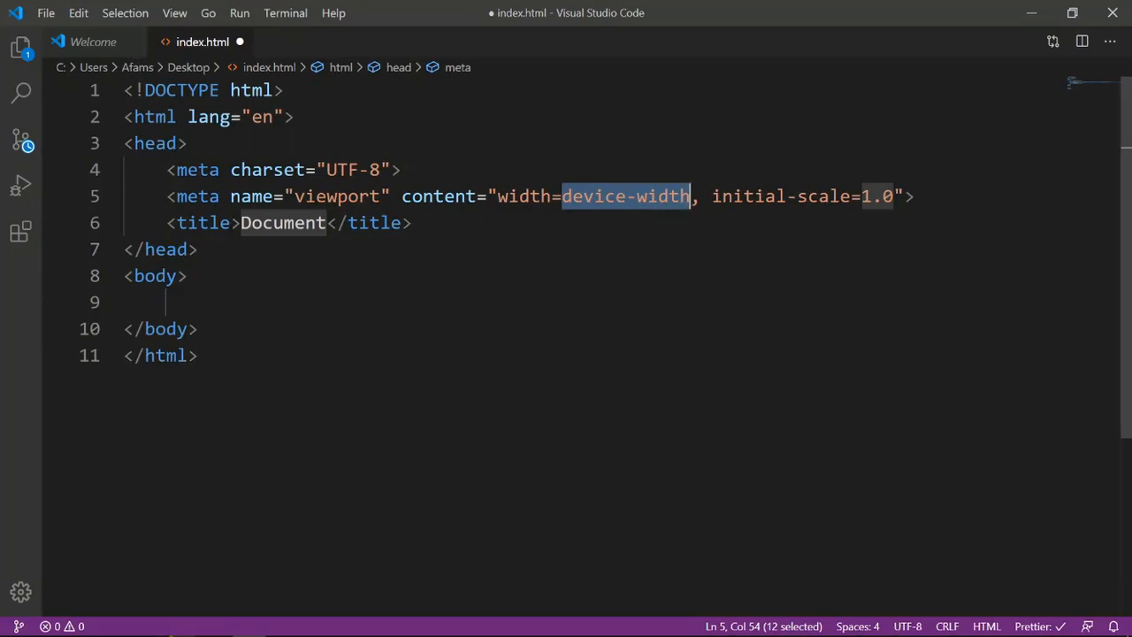
text(H)
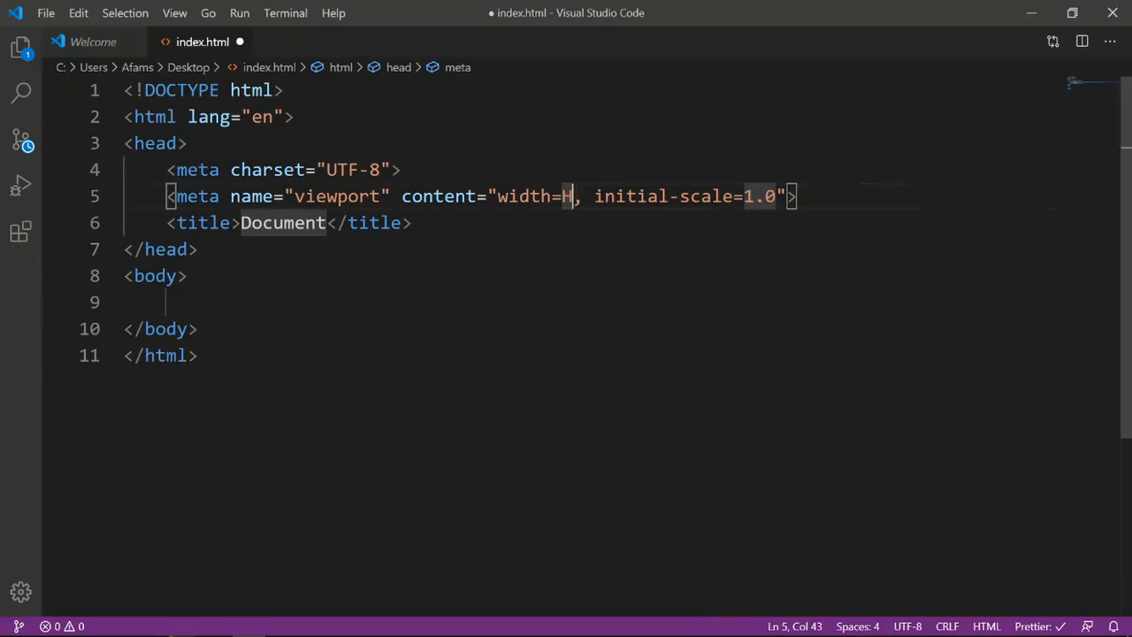
key(ctrl+z)
key(Tab)
key(Tab)
key(Tab)
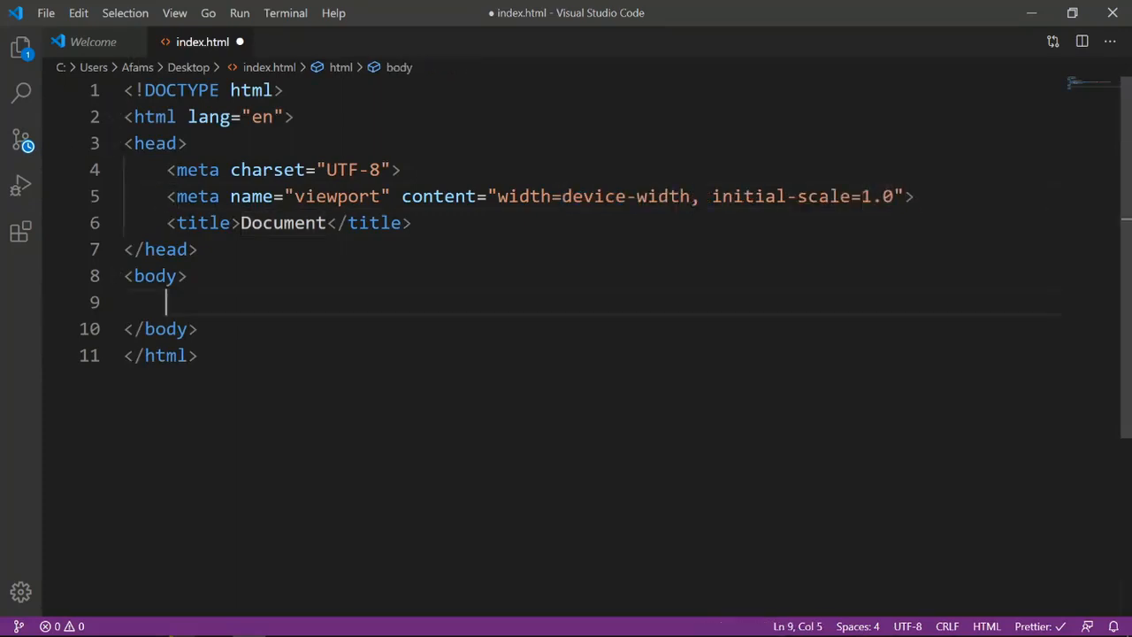
text(Hello worl)
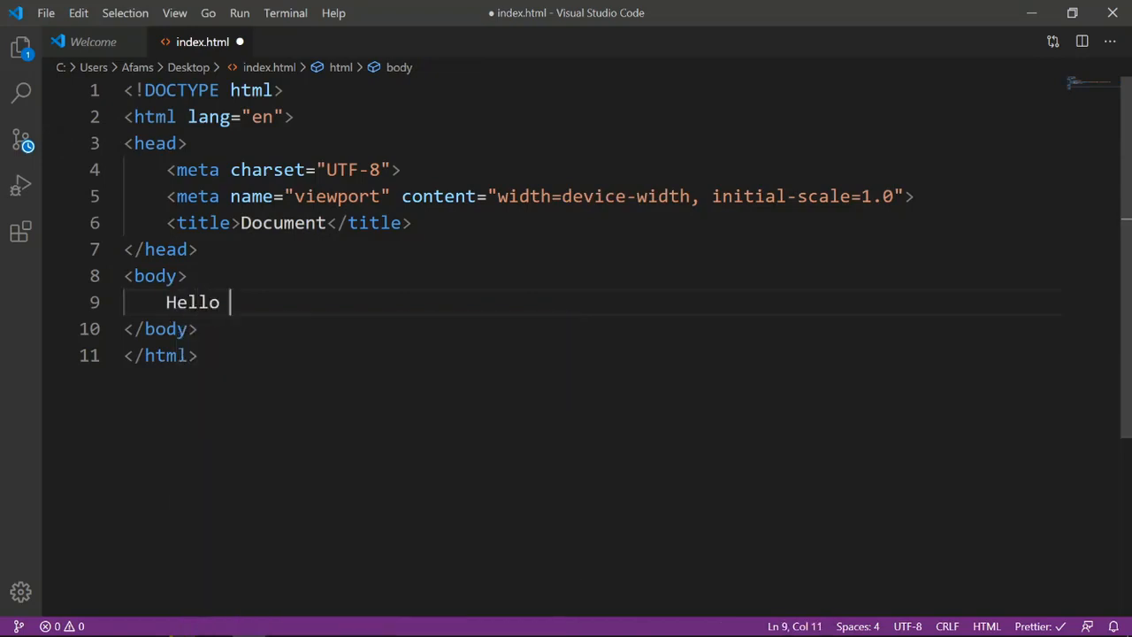
text(d!!)
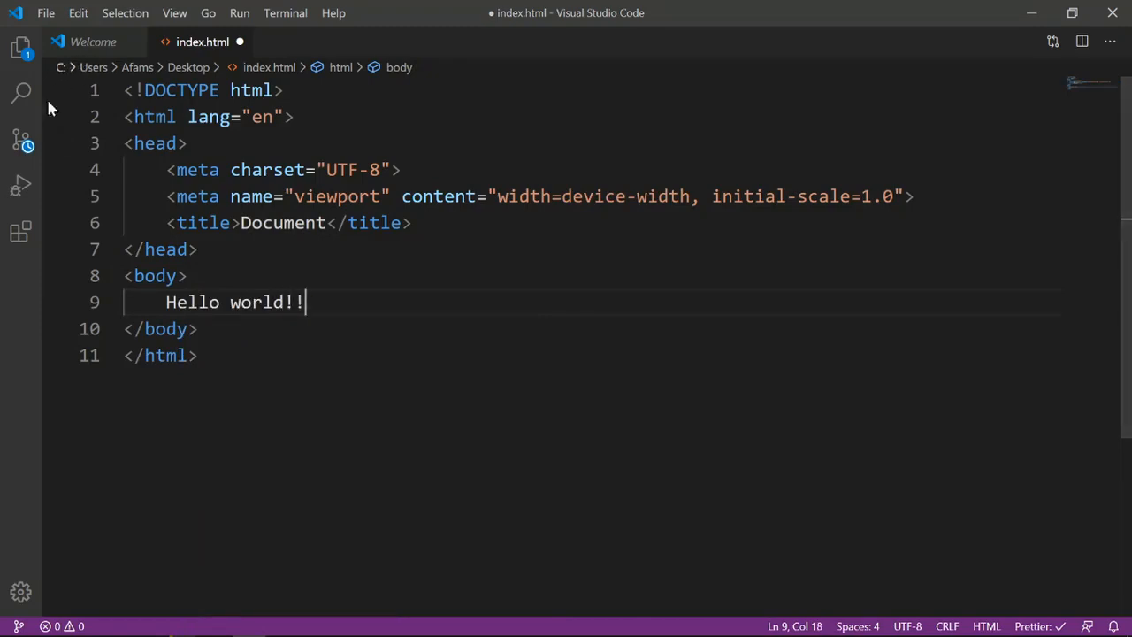
- Search the extension marketplace for "html" and view the details of HTML Snippets
click(19, 237)
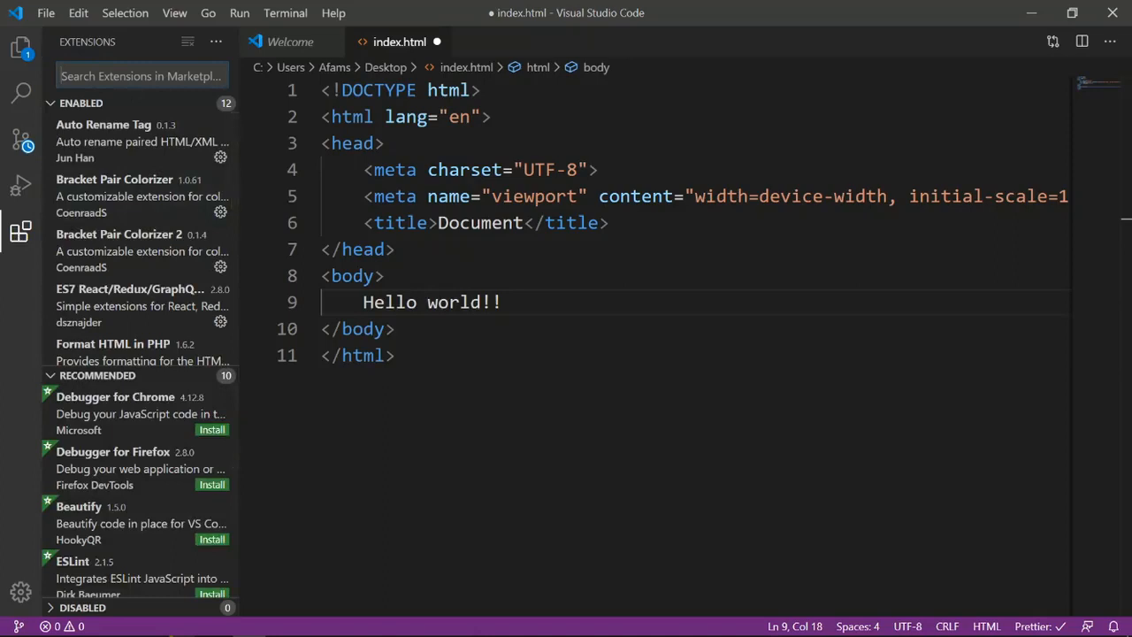
text(html)
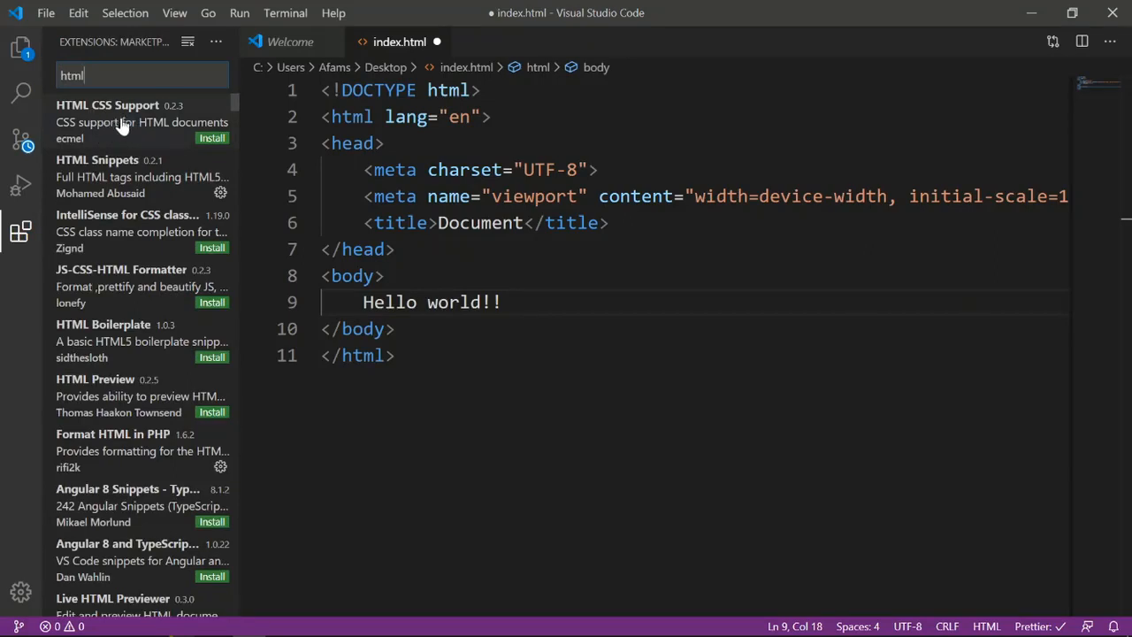
click(126, 183)
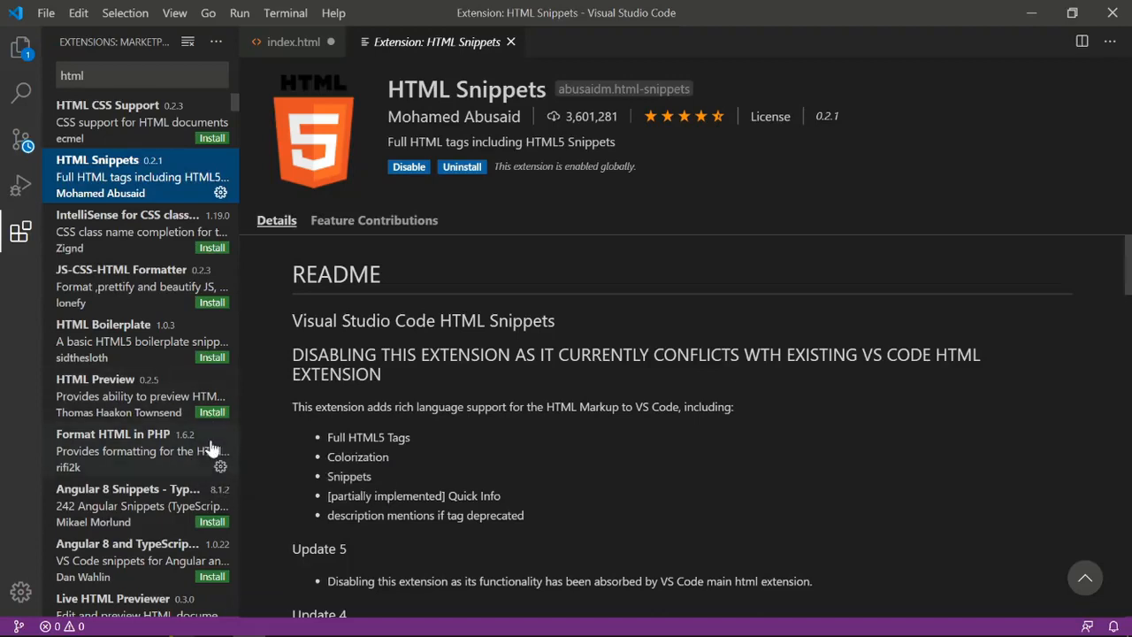
- Find the html tag wrapper extension in the html results and view its details
scroll(211, 448, down, 12)
scroll(210, 449, down, 14)
scroll(211, 448, down, 6)
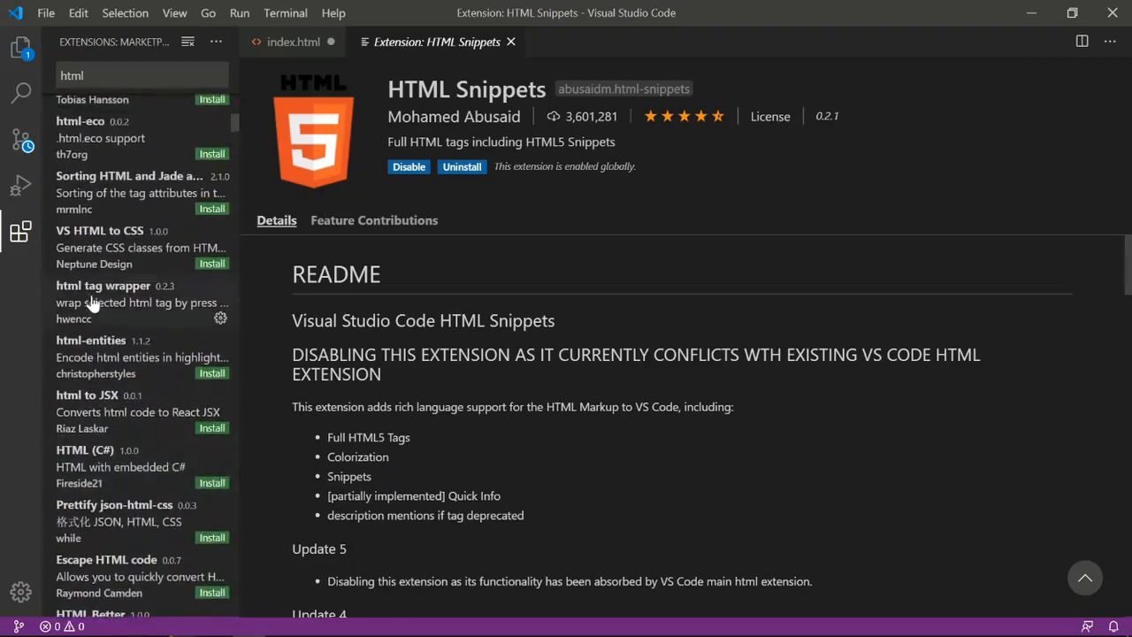
click(149, 325)
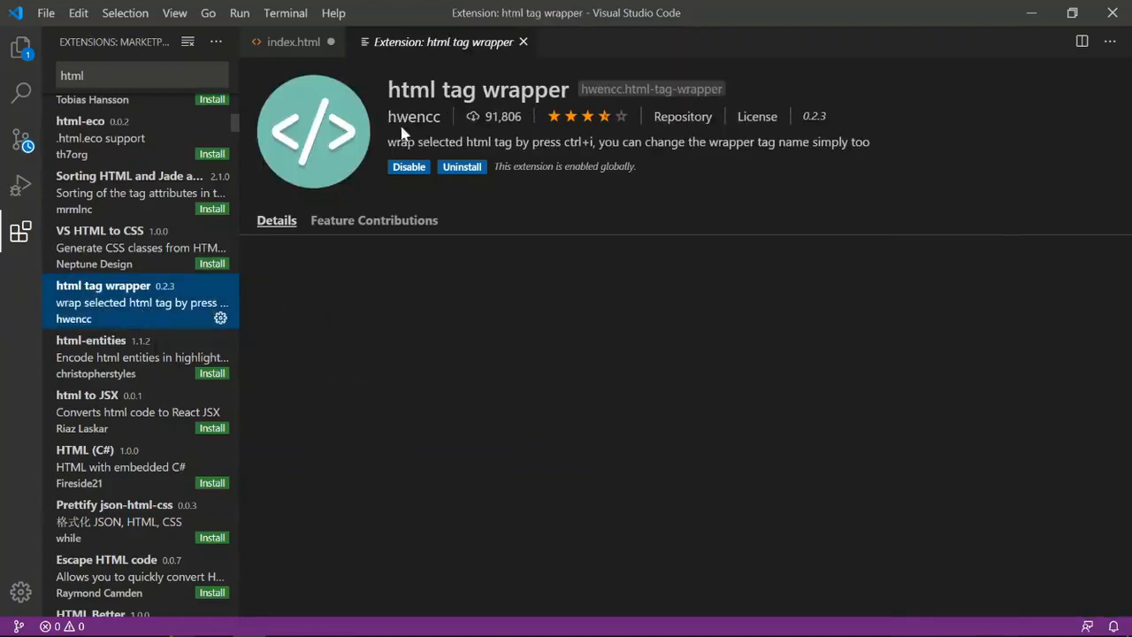
- Browse the remaining html extensions and search the marketplace for "react"
scroll(139, 402, down, 5)
scroll(141, 403, down, 7)
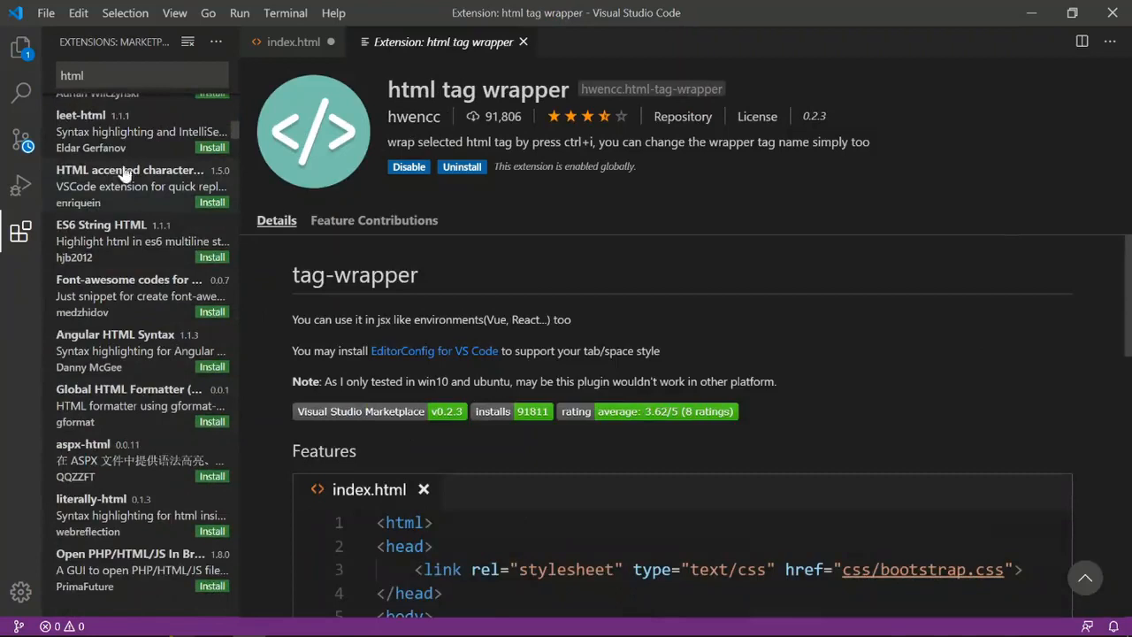
double_click(75, 75)
text(react)
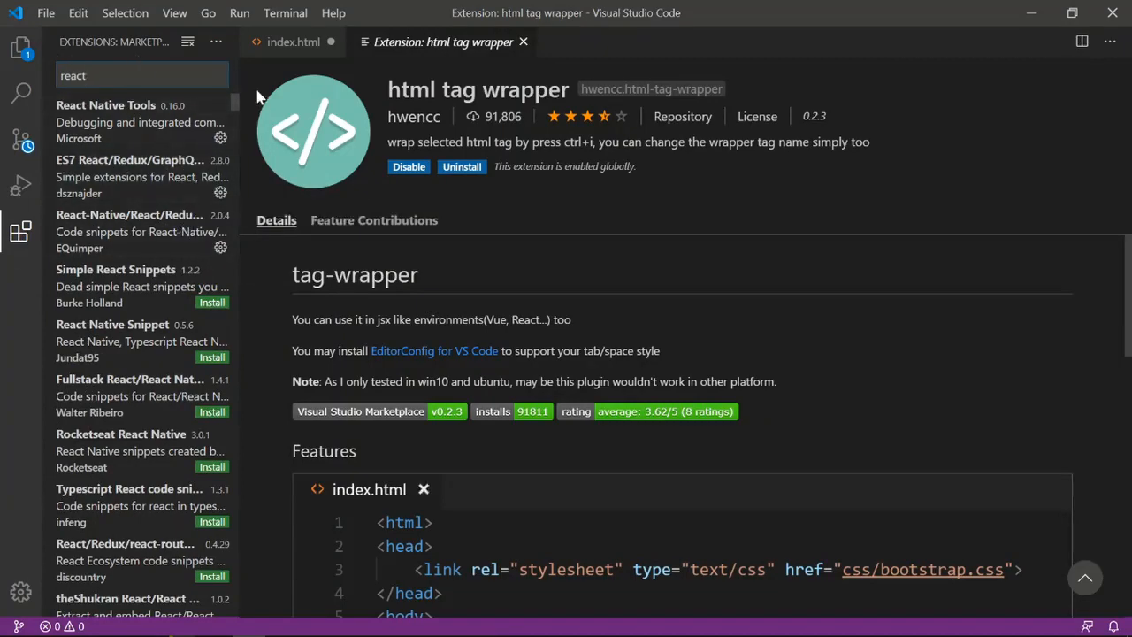
- Return to index.html and add an empty div element on a new line under "Hello world!!"
click(300, 41)
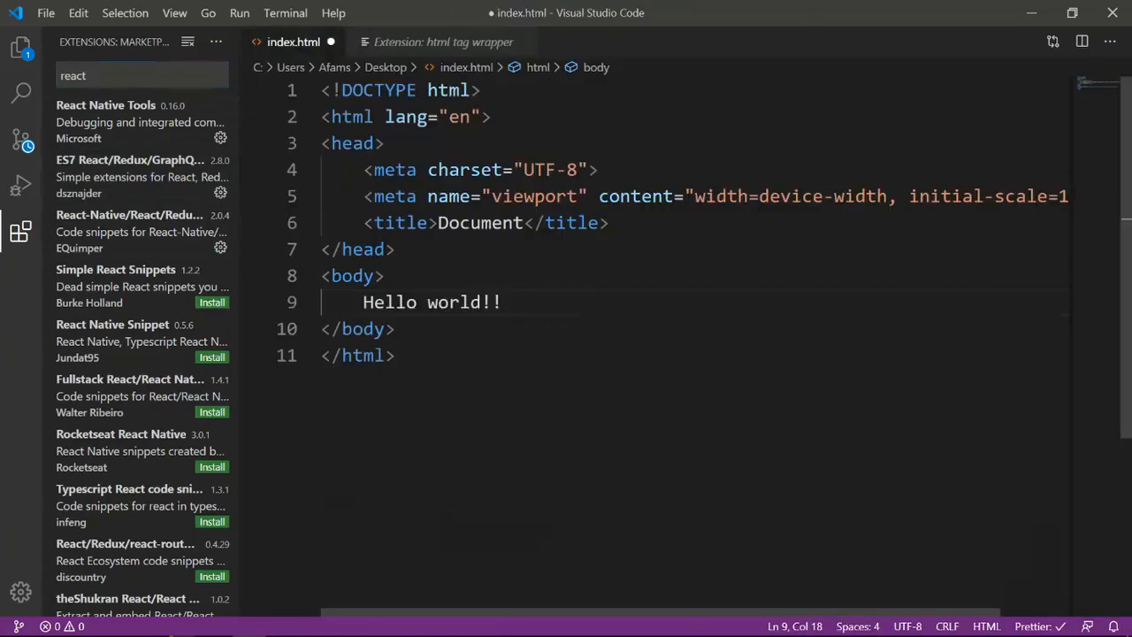
key(Return)
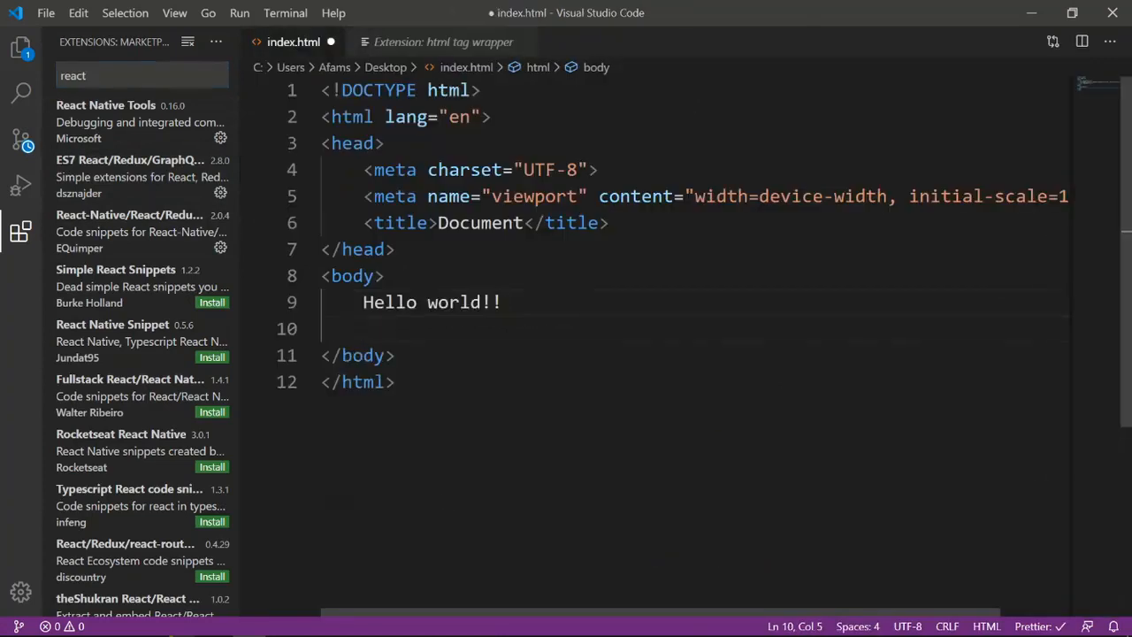
text(div)
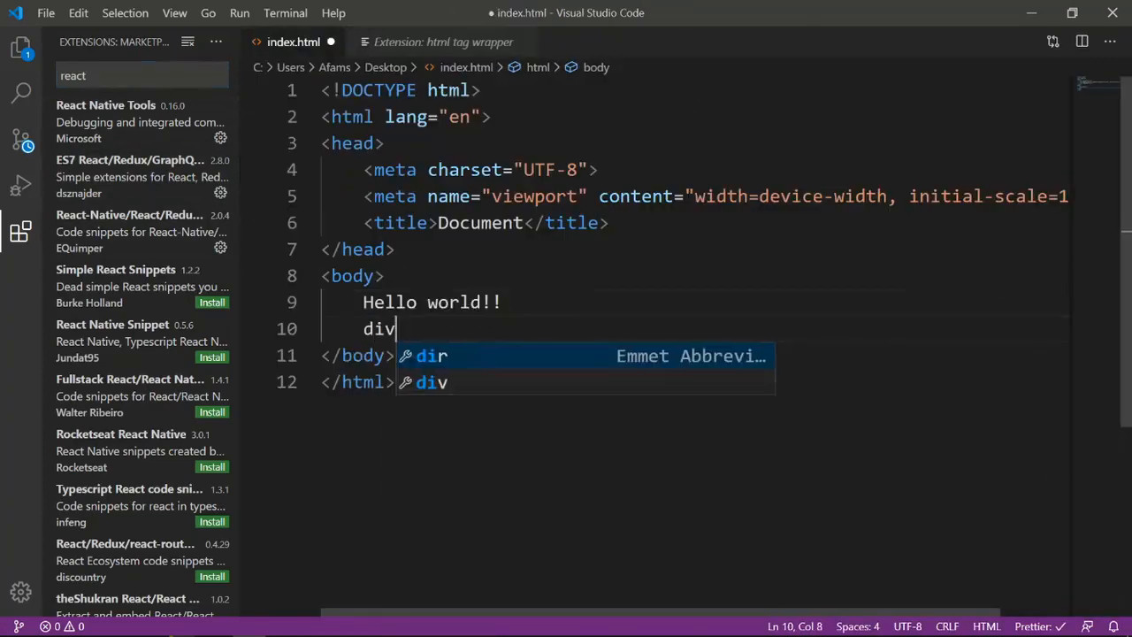
key(Tab)
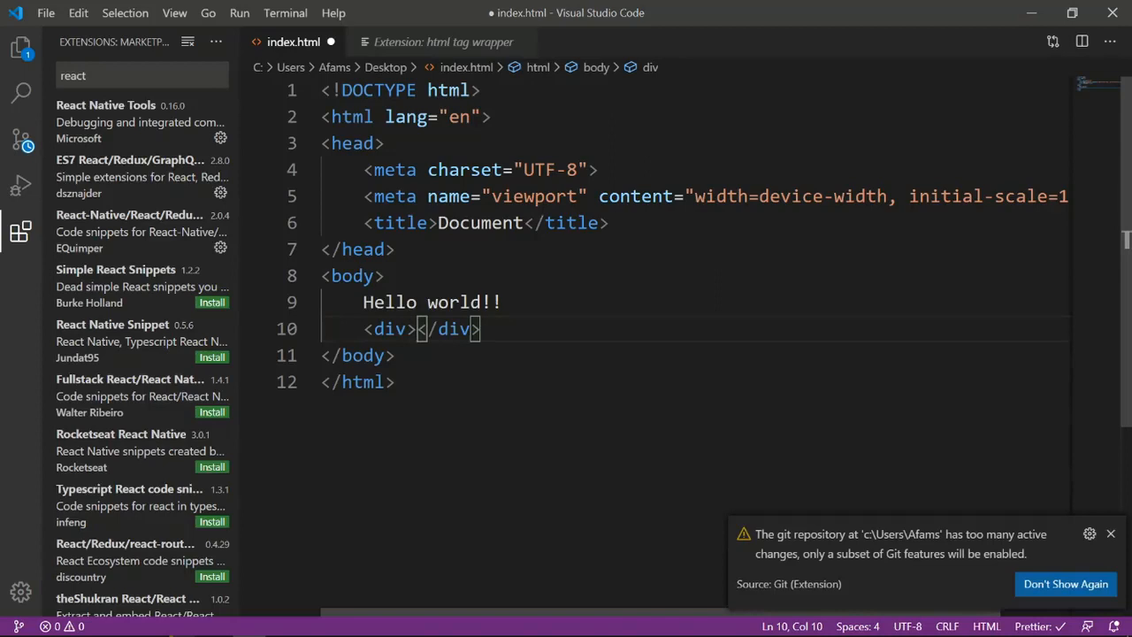
- Add a div with the class "val" on a new line below the empty div, using the Emmet abbreviation div.val
key(Right)
key(Right)
key(Right)
key(Right)
key(Right)
key(Return)
text(div)
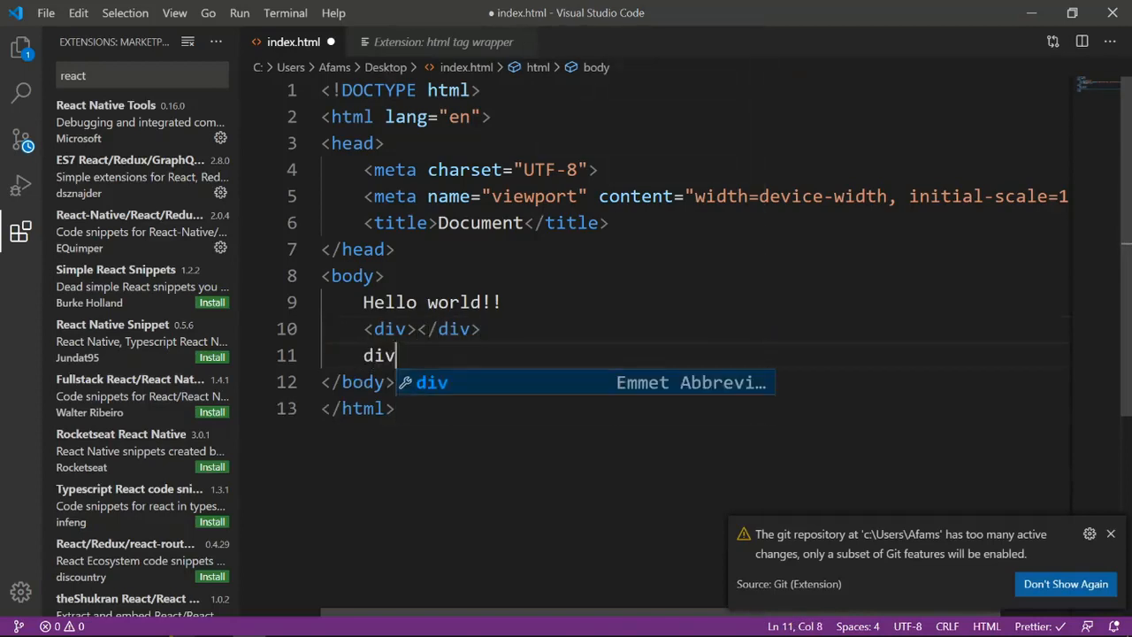
text(.)
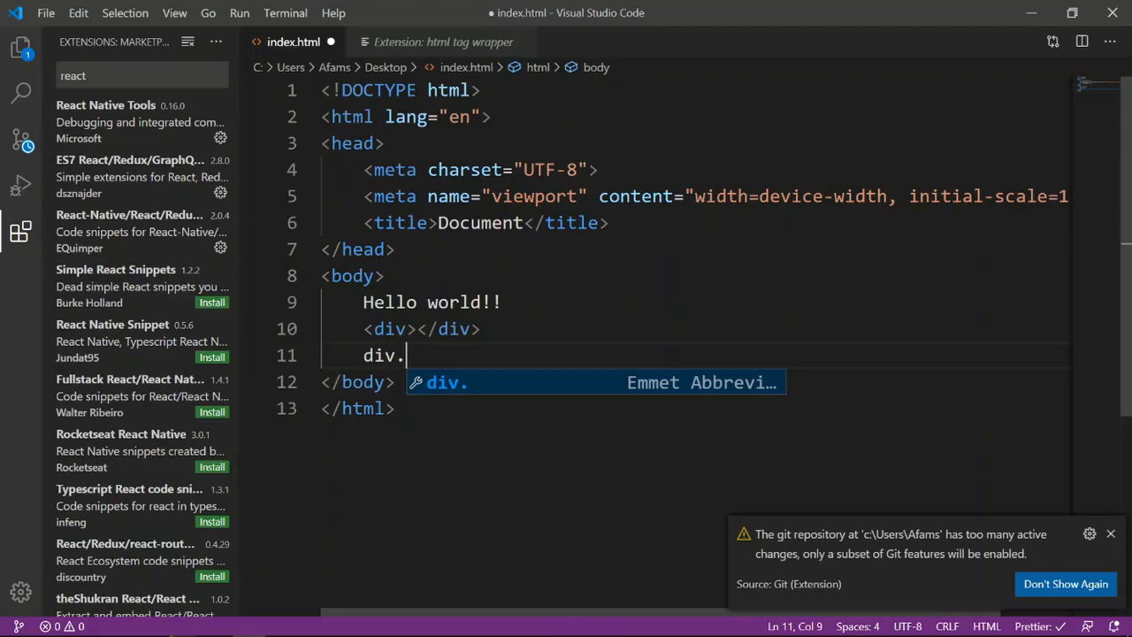
text(val)
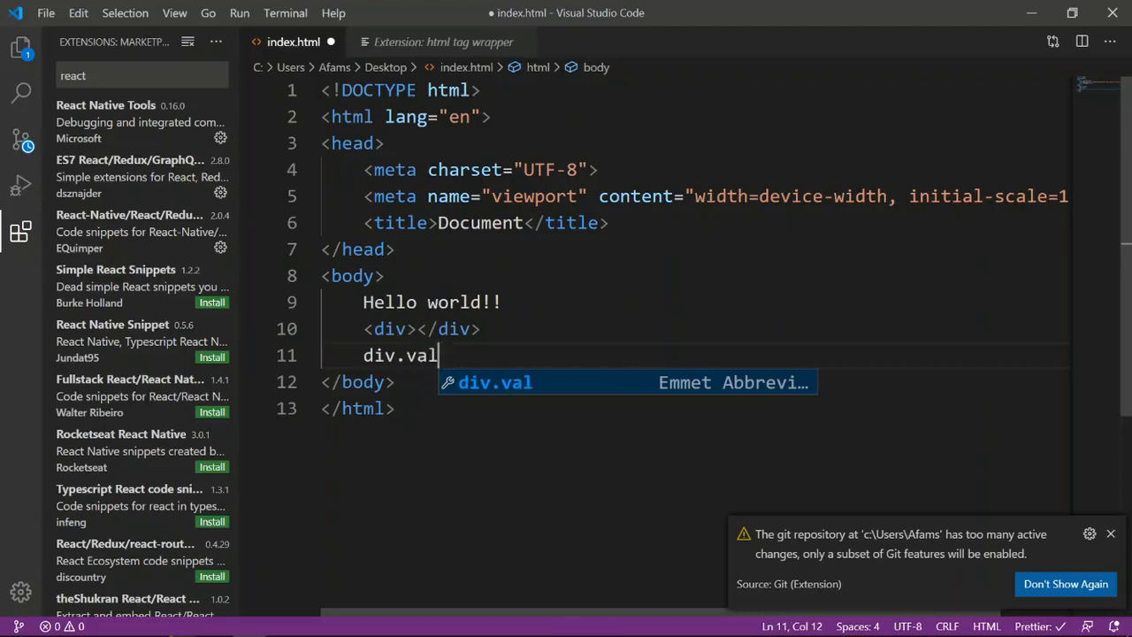
key(Tab)
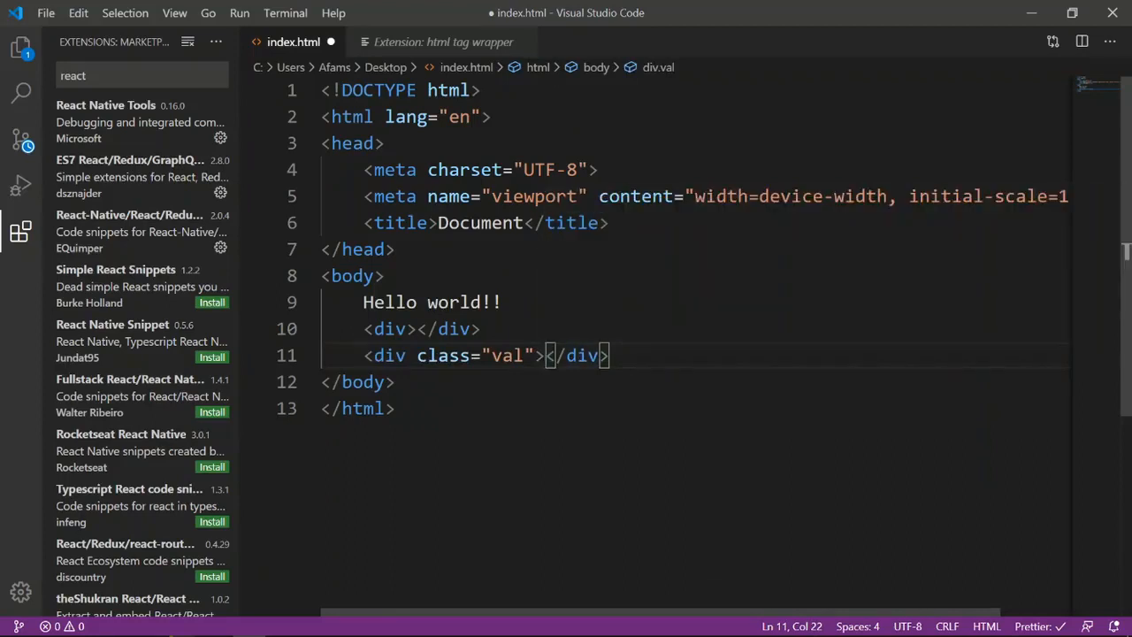
- Insert an unordered list with three empty list items inside the "val" div, using the Emmet abbreviation ul>li*3
key(Return)
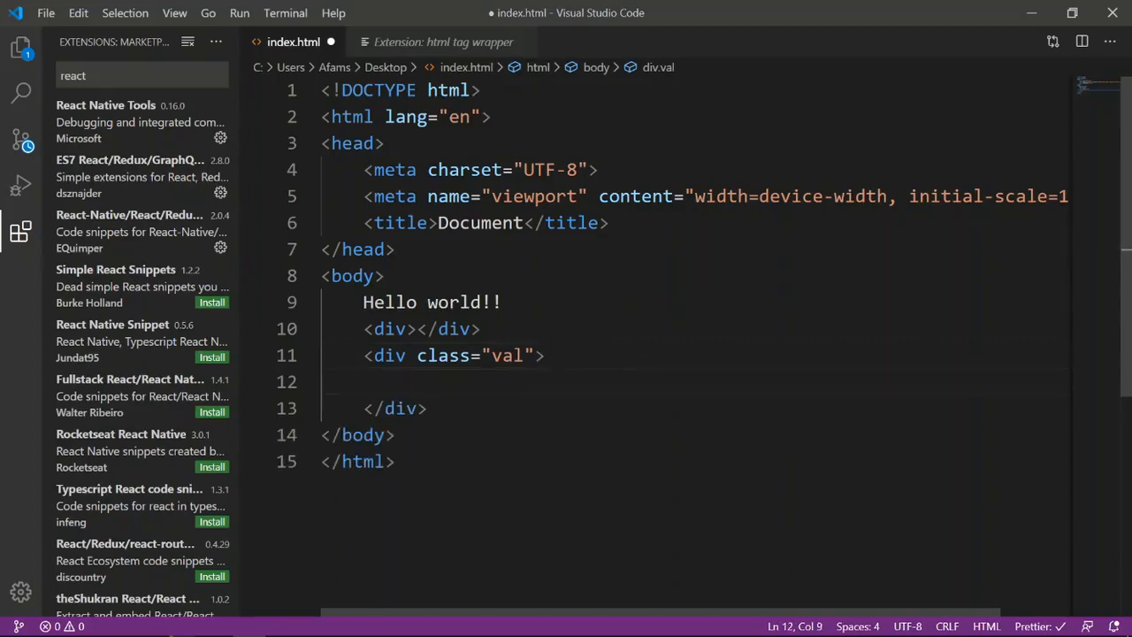
text(ul)
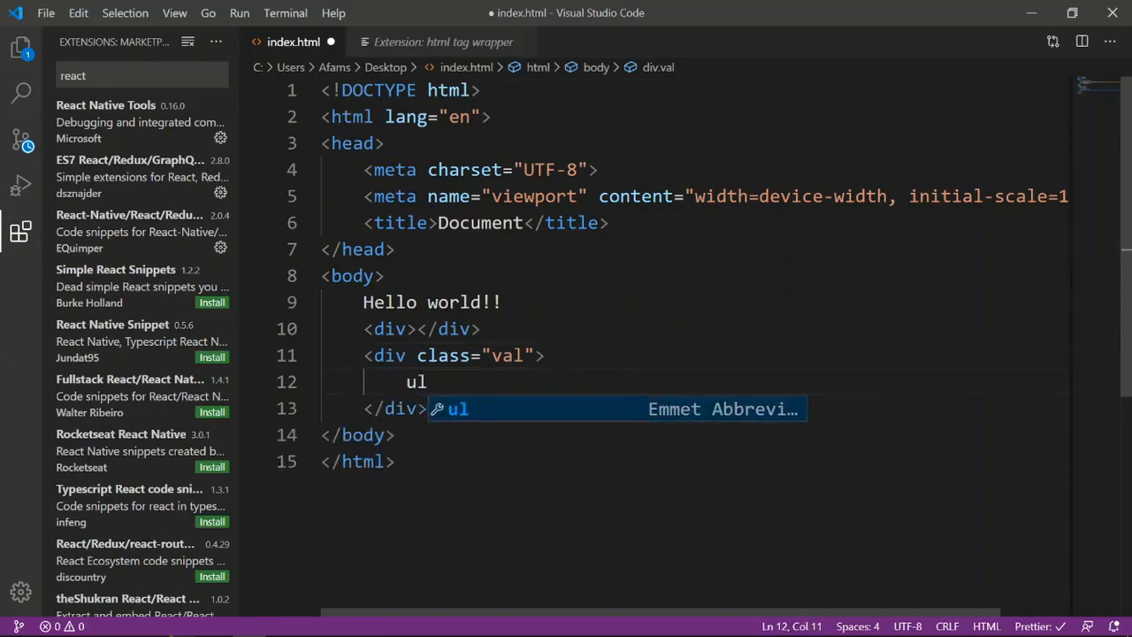
text(>)
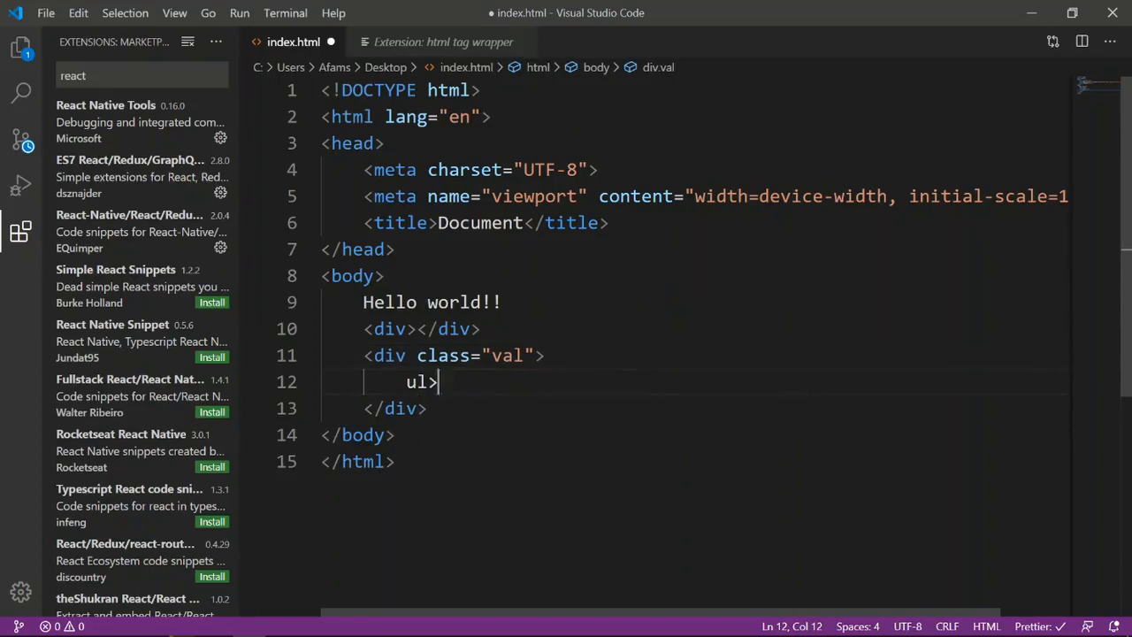
text(li)
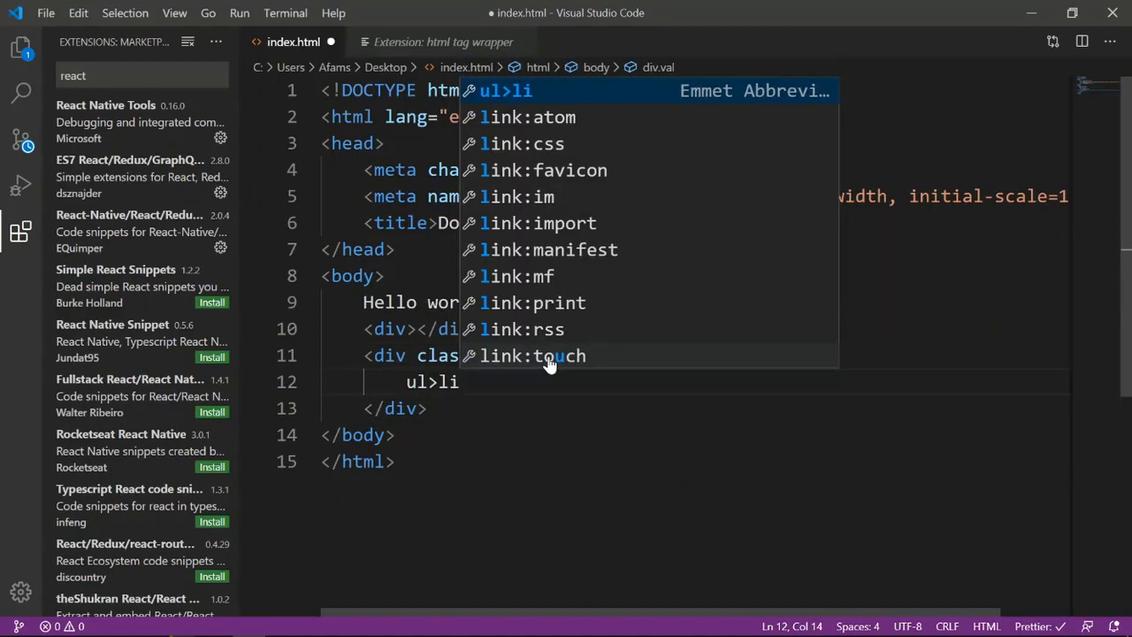
text(*3)
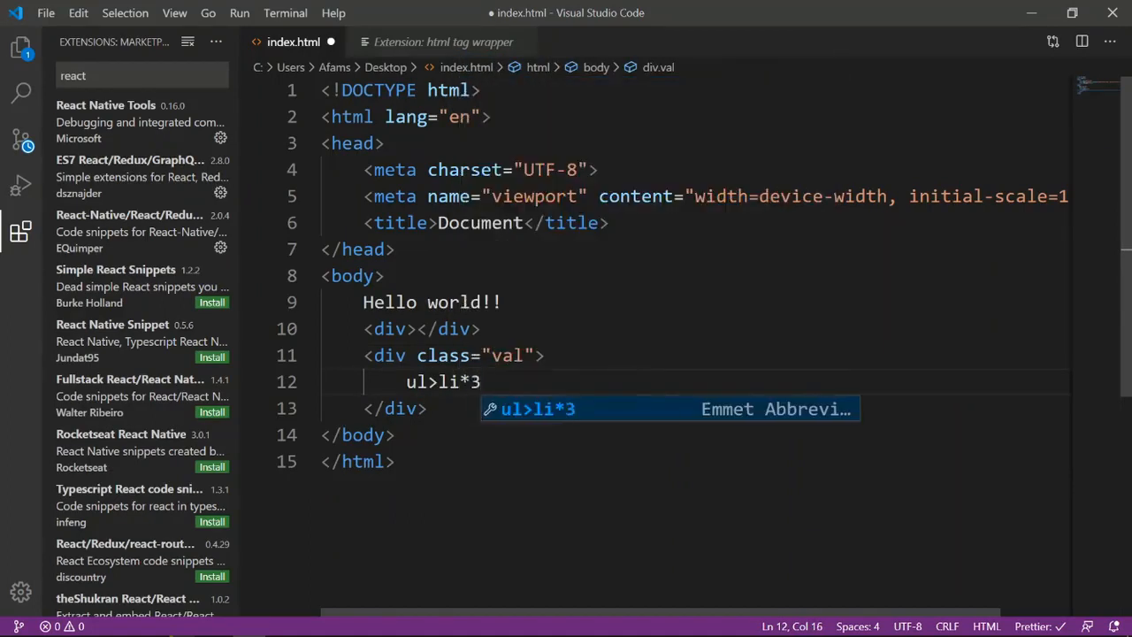
key(Tab)
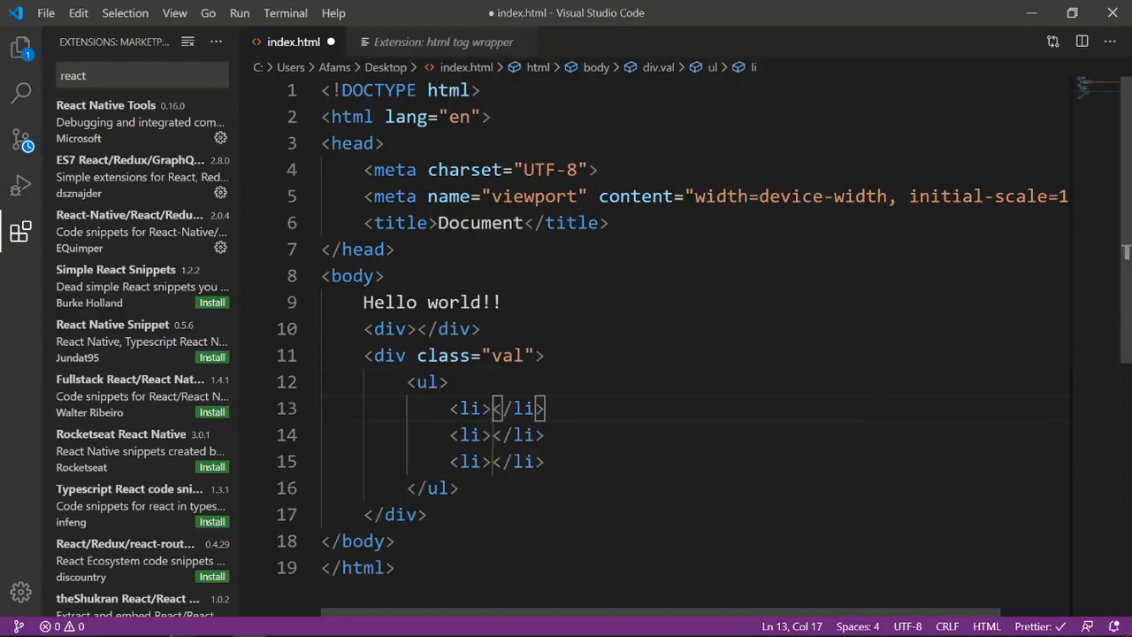
click(427, 382)
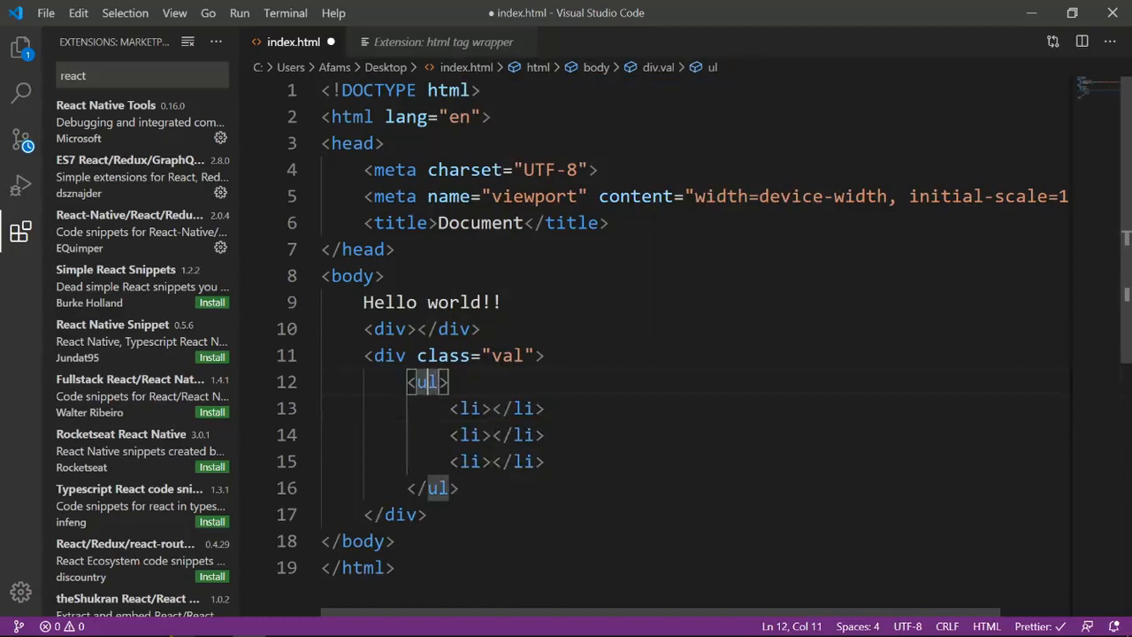
click(492, 409)
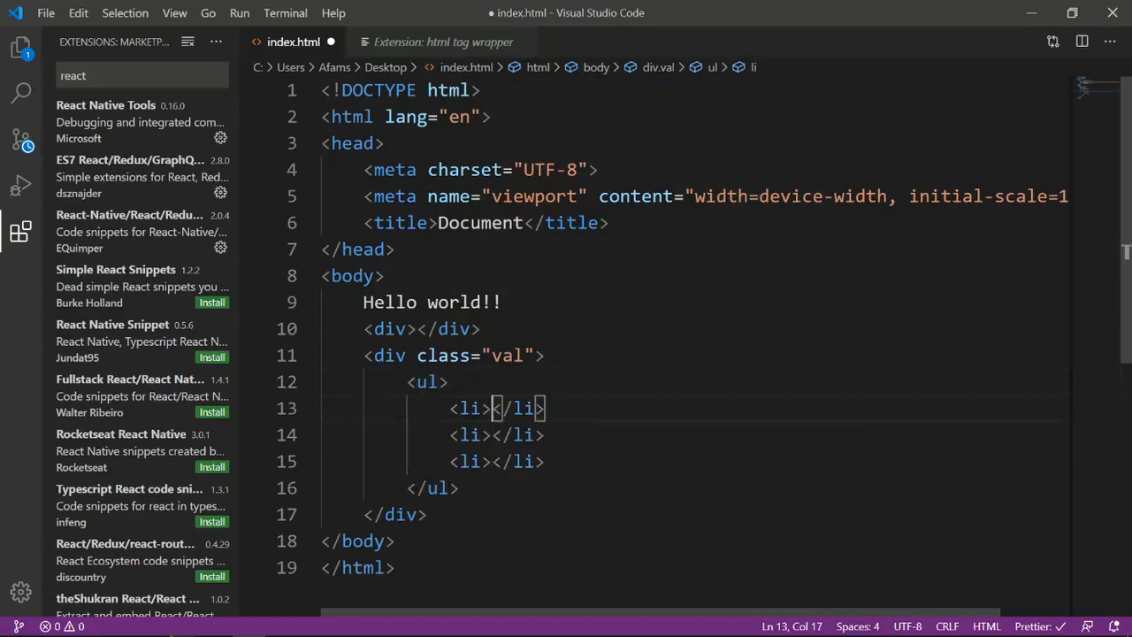